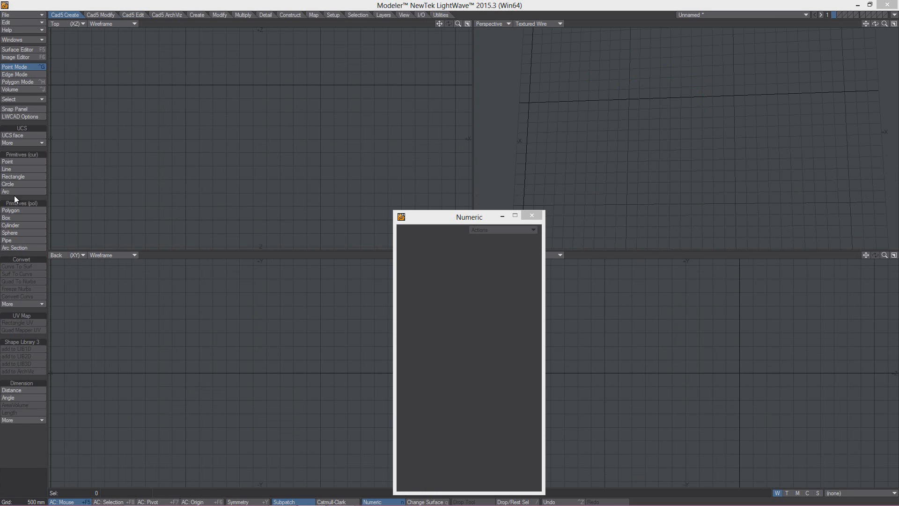
Sketch an open nine-point zigzag path across the Top view with the Line tool in Curve mode
click(14, 170)
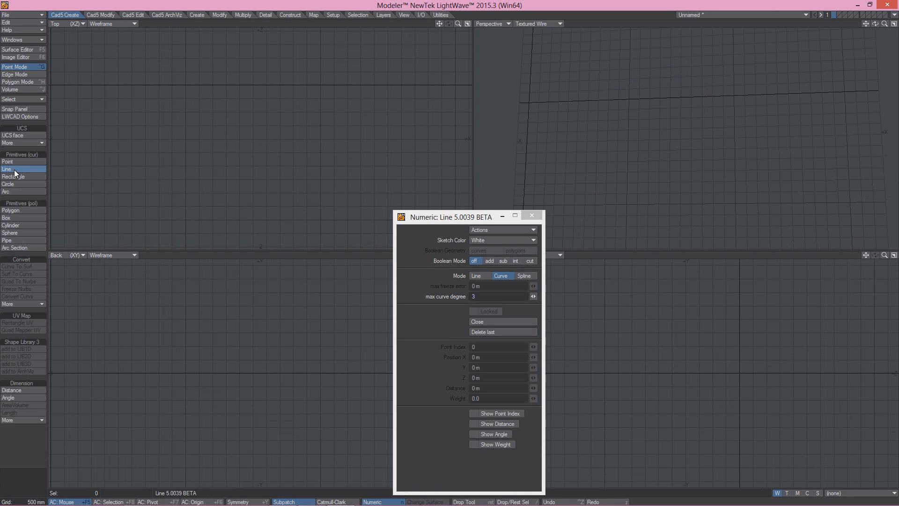
drag(88, 144, 142, 64)
click(176, 137)
click(213, 63)
click(254, 126)
click(276, 56)
click(351, 140)
click(389, 51)
click(432, 126)
Try the Line, Curve and Spline modes on the zigzag path and finish it in Curve mode
alt+drag(358, 136, 332, 134)
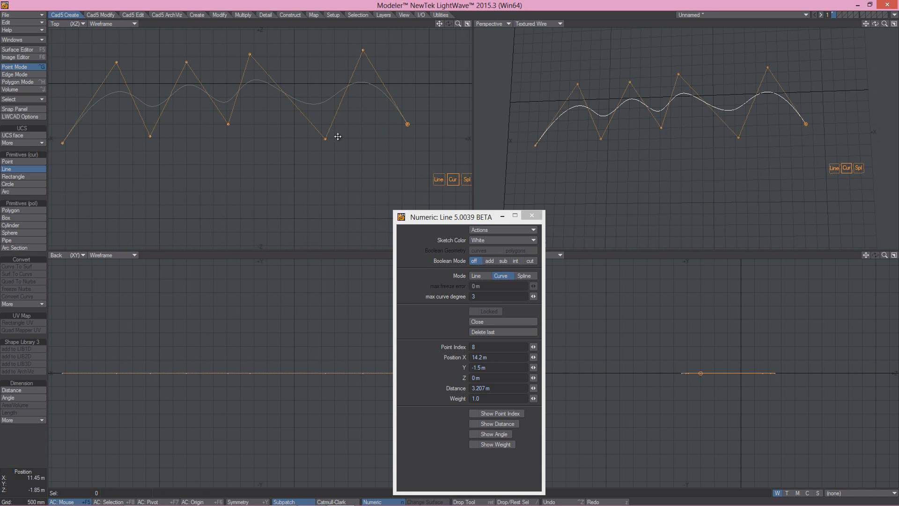
click(439, 180)
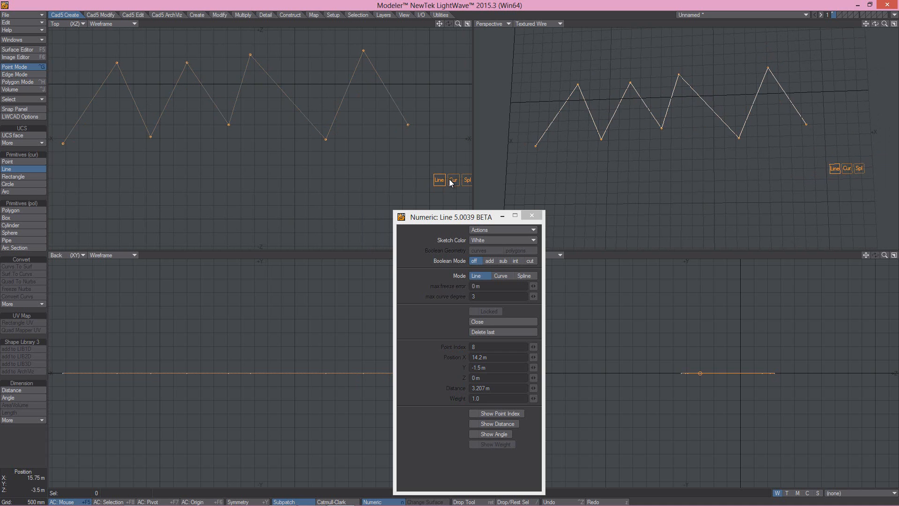
click(452, 179)
alt+drag(321, 135, 313, 131)
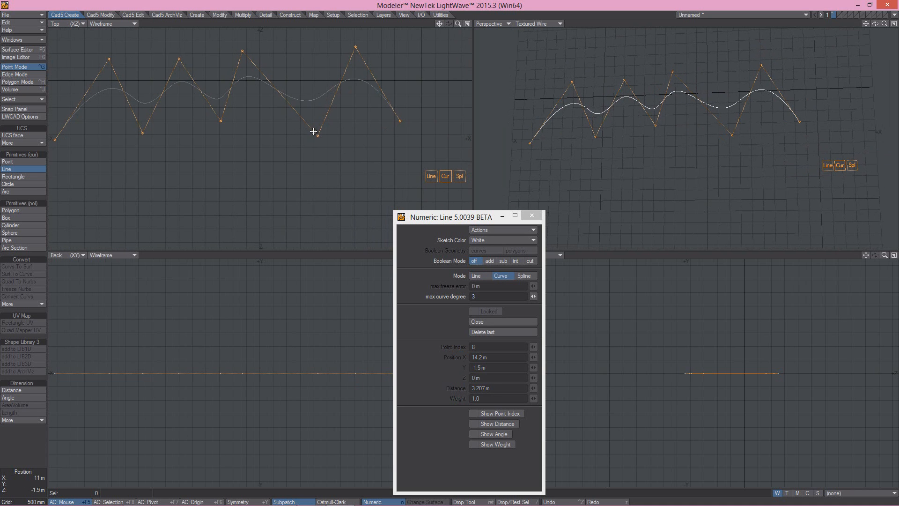
click(459, 176)
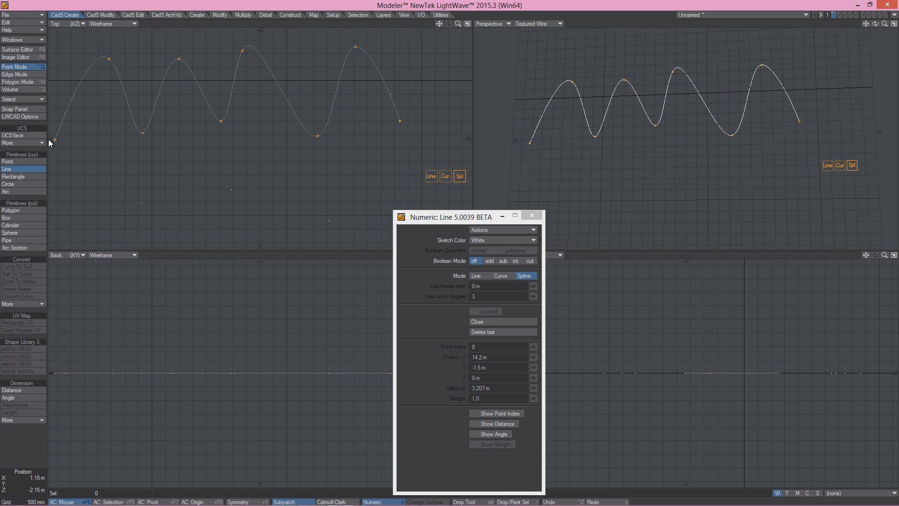
click(448, 176)
right_click(246, 132)
Draw a four-point curve below the wavy one, close it into a locked oval loop and finish it
click(143, 166)
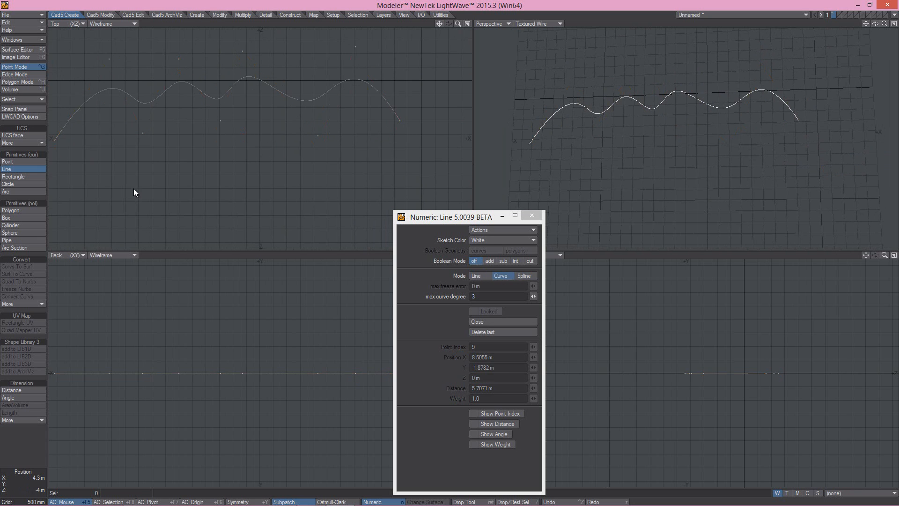
click(120, 227)
click(208, 208)
click(216, 143)
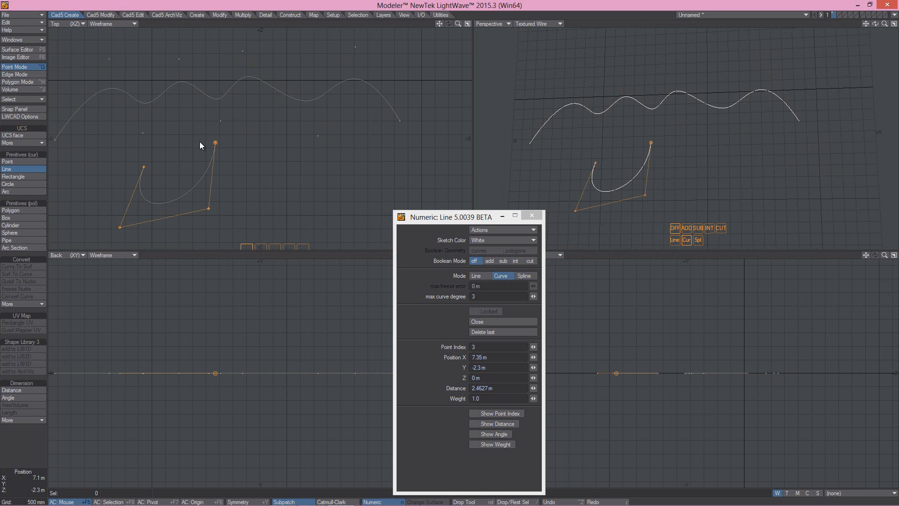
click(146, 167)
click(130, 167)
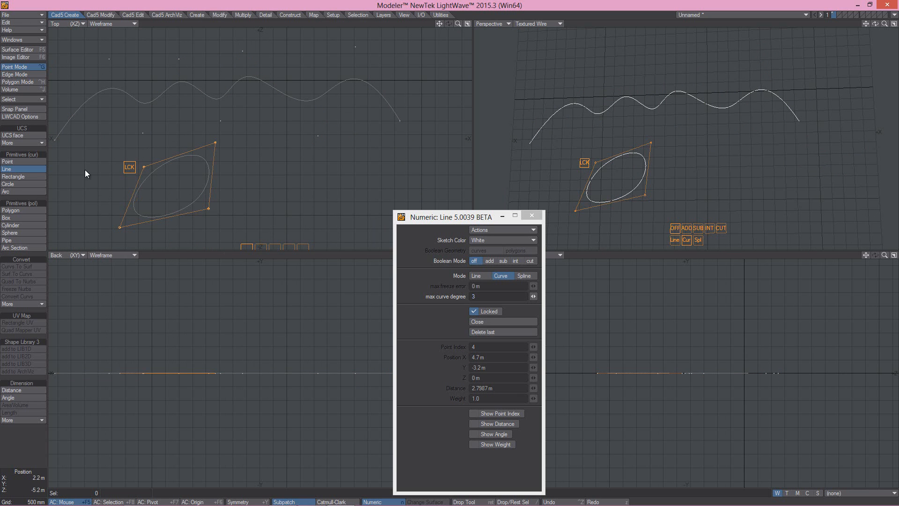
right_click(246, 157)
alt+drag(140, 142, 153, 133)
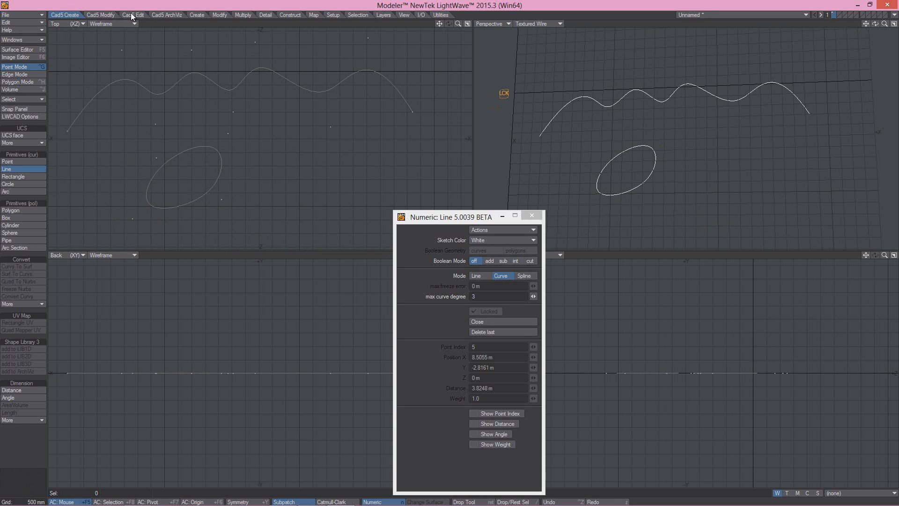
Reshape the crests of the wavy curve with the Drag & Weight tool
click(108, 15)
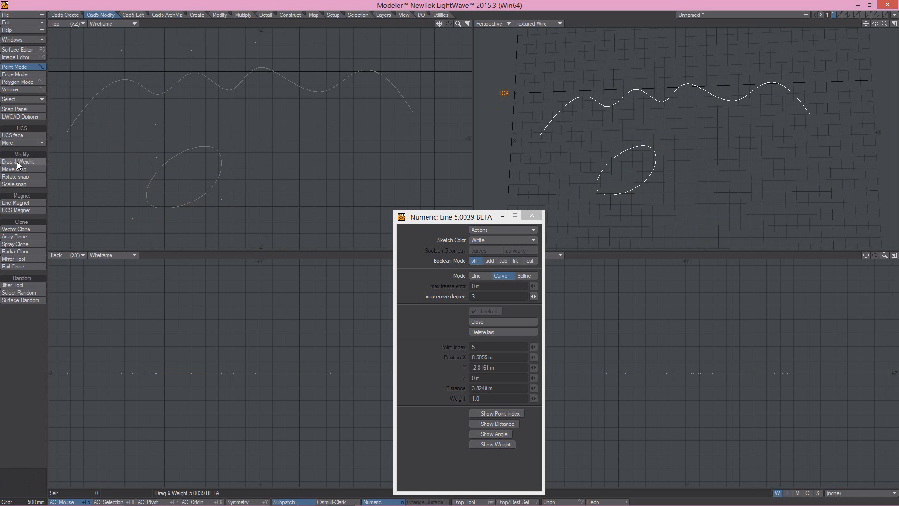
click(17, 161)
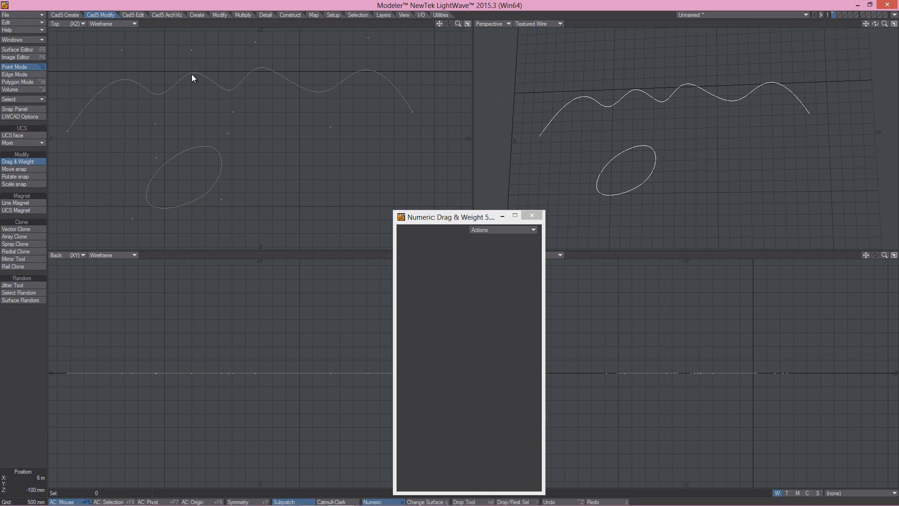
drag(192, 74, 115, 94)
mouse_move(386, 51)
mouse_down()
mouse_move(375, 66)
mouse_move(378, 54)
mouse_move(357, 56)
mouse_move(395, 62)
mouse_move(374, 62)
mouse_move(373, 98)
mouse_move(370, 78)
mouse_move(326, 73)
mouse_move(327, 83)
mouse_up()
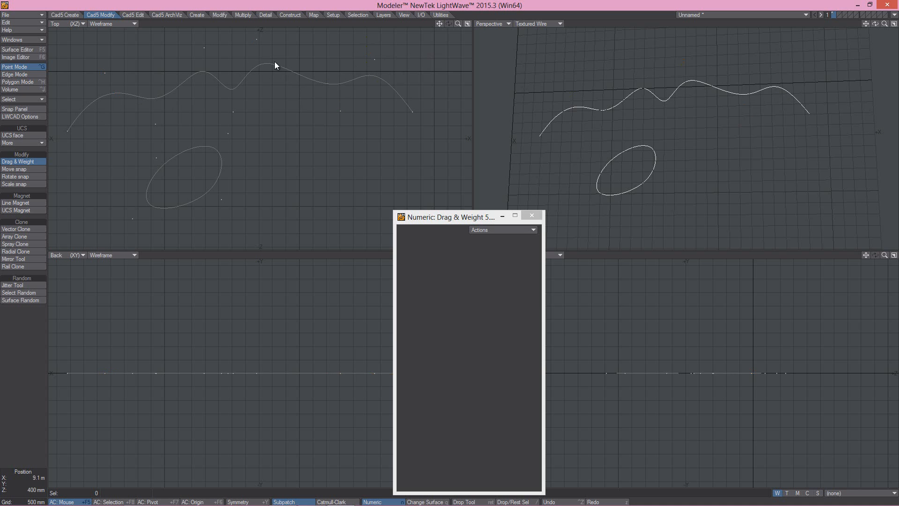
drag(274, 63, 293, 64)
click(16, 162)
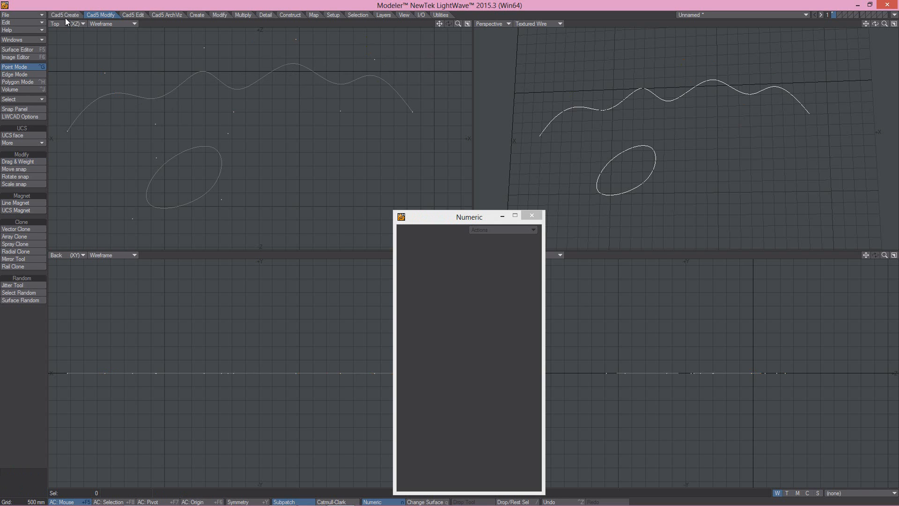
Add a point on the wavy curve at about X 12 m with the Point tool
click(64, 15)
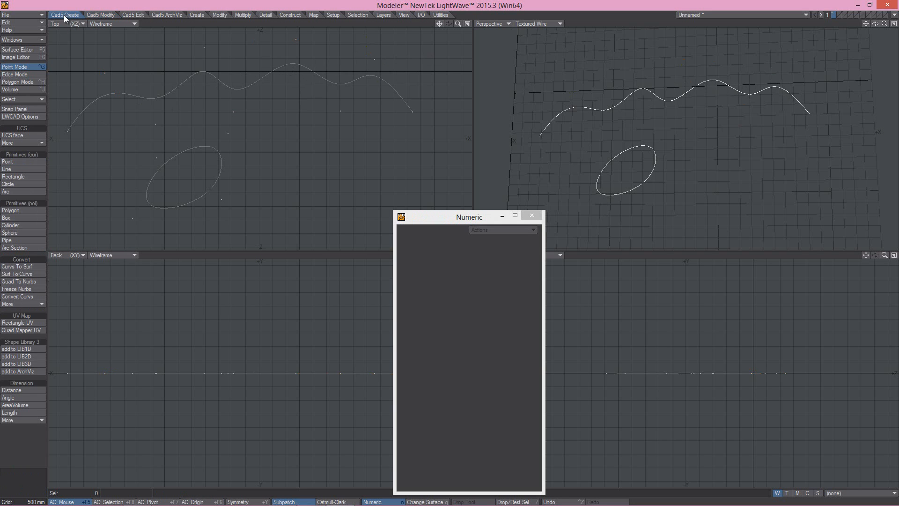
click(12, 161)
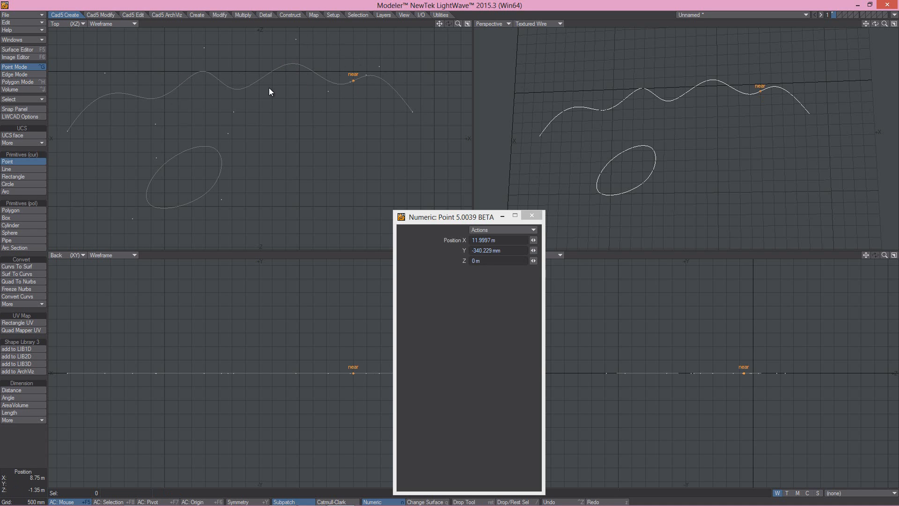
mouse_move(353, 82)
mouse_down()
mouse_move(374, 74)
mouse_move(380, 88)
mouse_move(350, 83)
mouse_up()
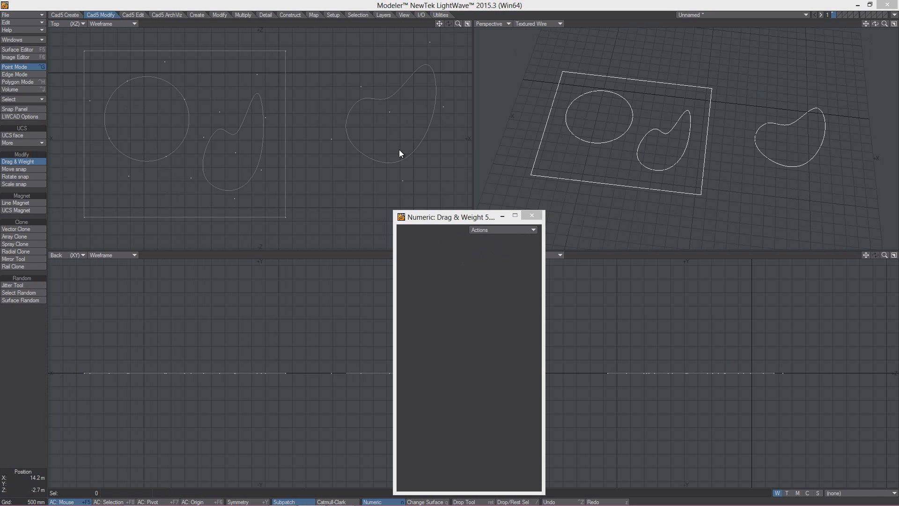
Convert the rectangle, circle and kidney-shaped curves to nurbs surfaces with Curvs To Surf, making holes inside the rectangle
alt+drag(690, 72, 673, 129)
click(66, 15)
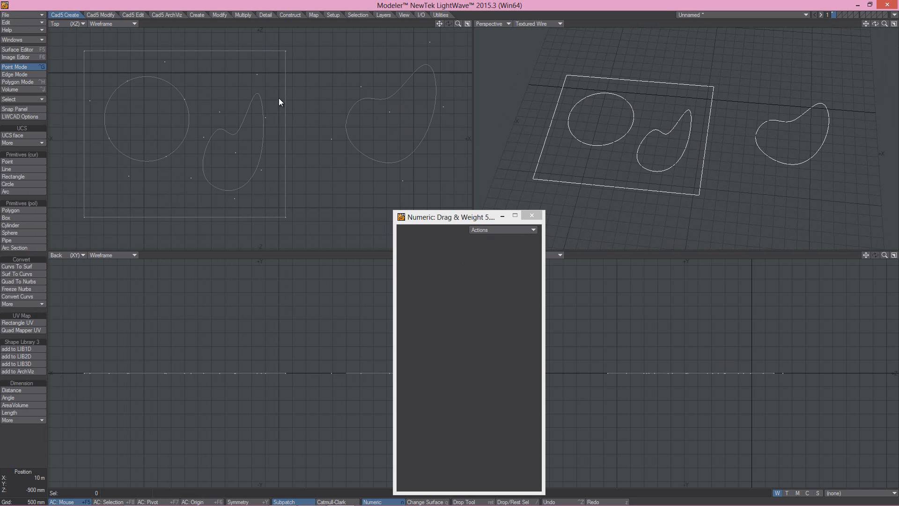
alt+drag(733, 161, 701, 161)
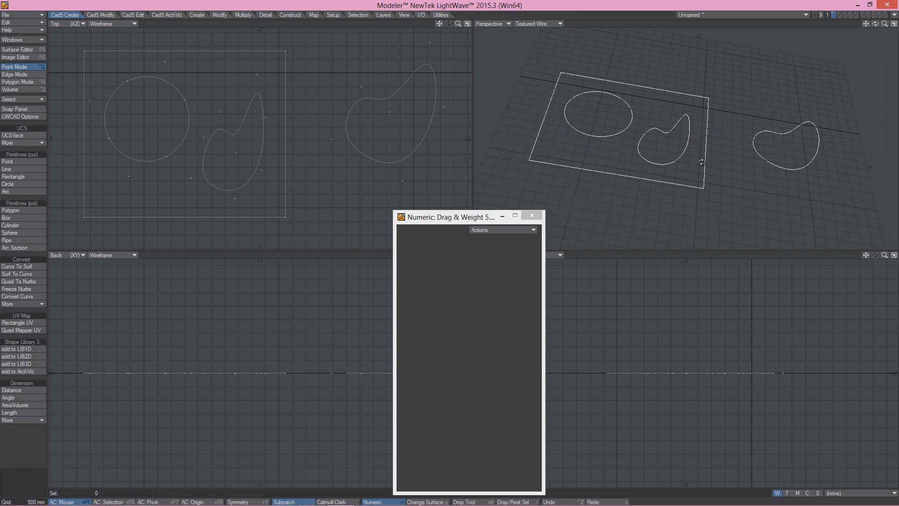
click(16, 265)
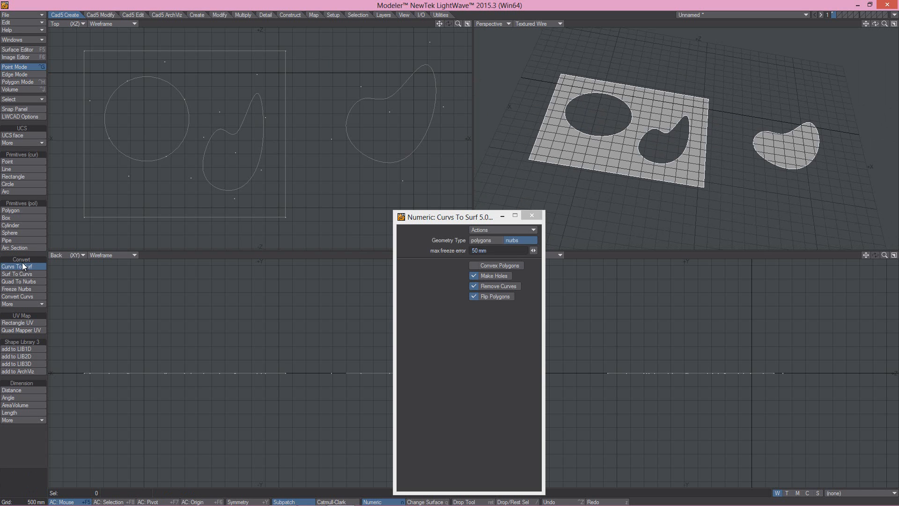
alt+drag(669, 99, 664, 131)
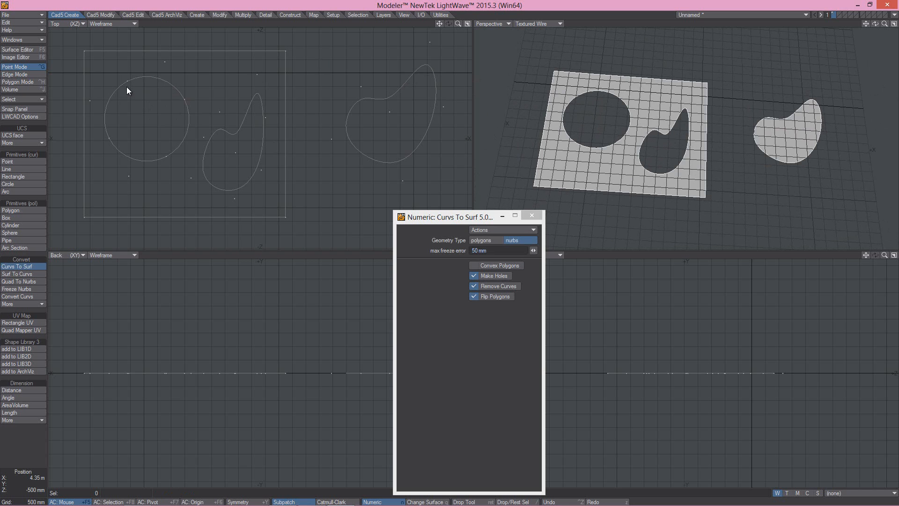
Insert a point on the upper edge of the circular hole at about X 5.5 m with the Point tool
click(133, 14)
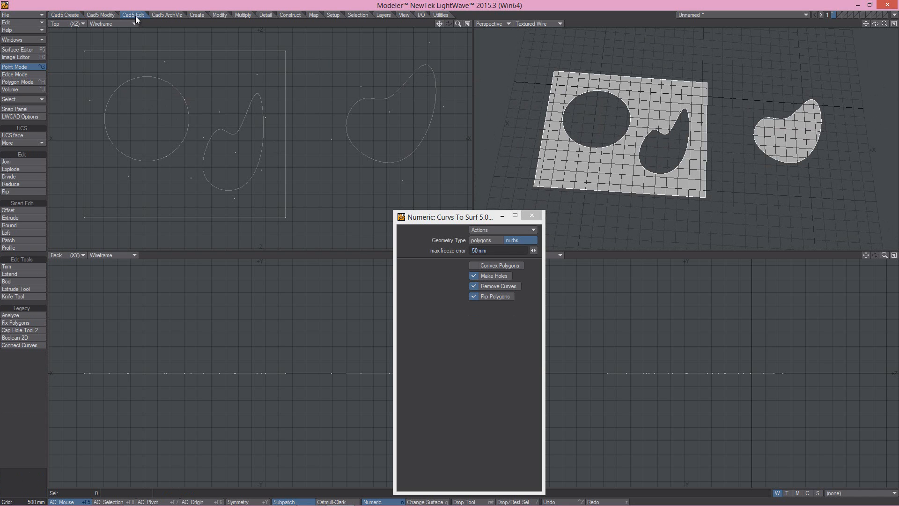
click(64, 15)
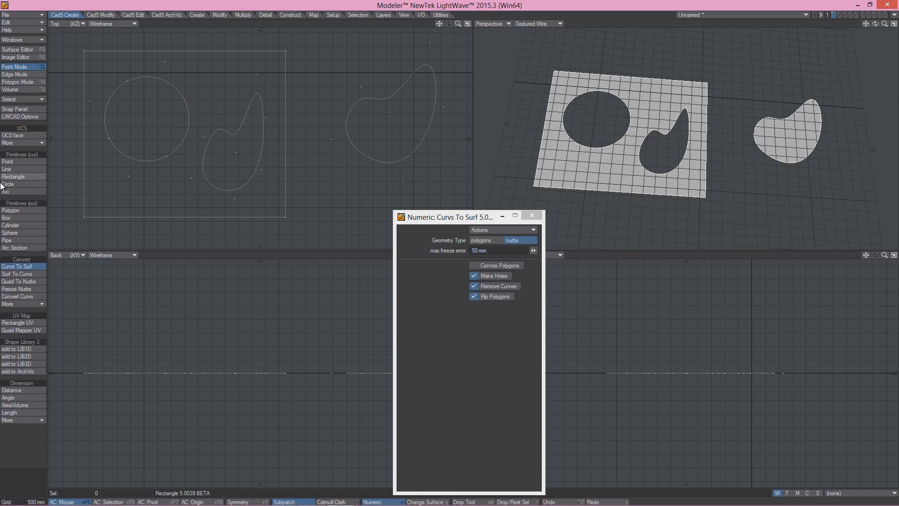
click(17, 160)
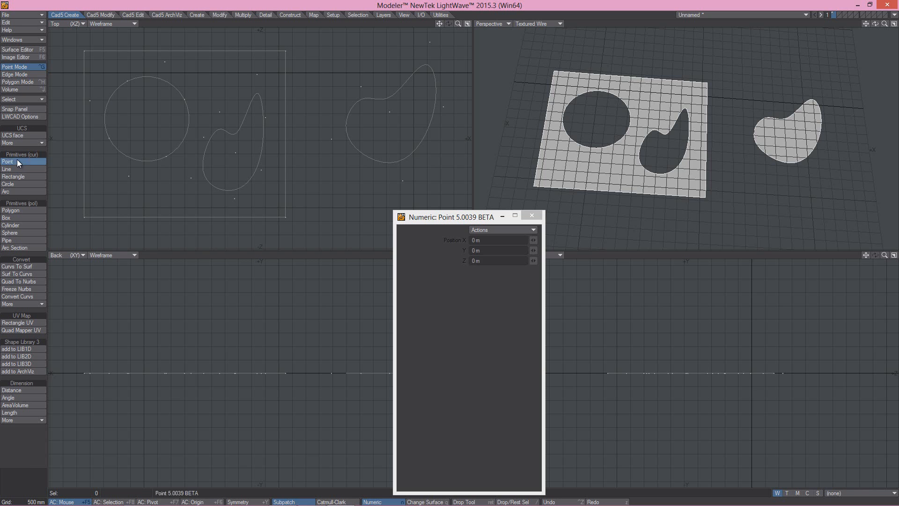
click(156, 77)
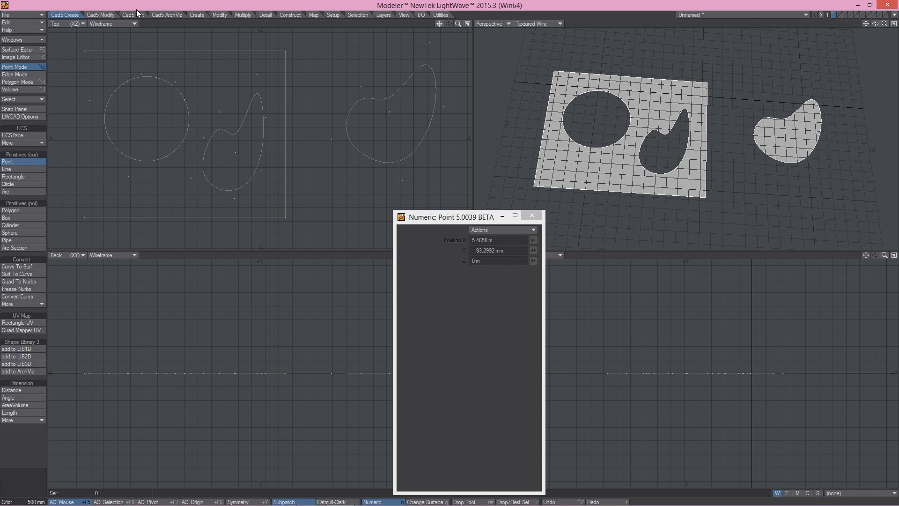
Reshape the concave edge of the kidney-shaped hole with Drag & Weight, moving it upward and adjusting its control point
click(134, 14)
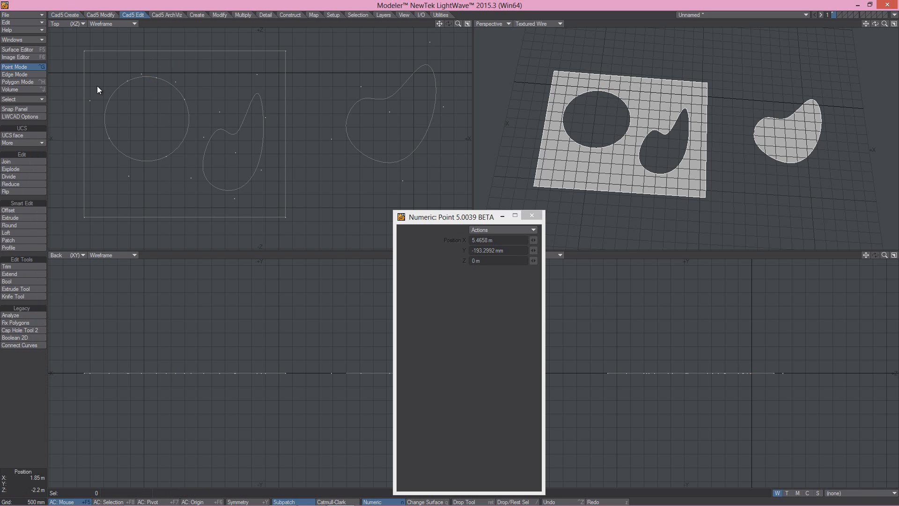
click(110, 14)
click(13, 162)
mouse_move(234, 131)
mouse_down()
mouse_move(234, 111)
mouse_move(234, 119)
mouse_up()
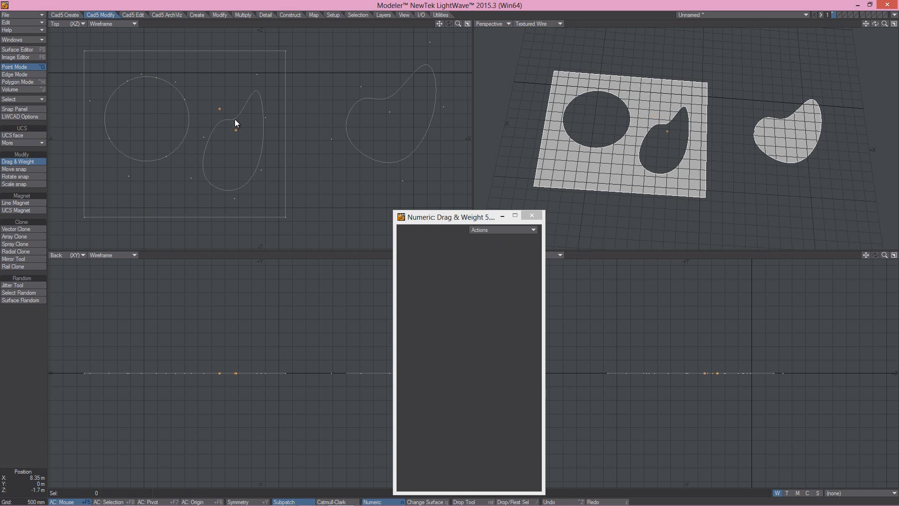
mouse_move(221, 109)
right_down()
mouse_move(294, 90)
mouse_move(224, 126)
right_up()
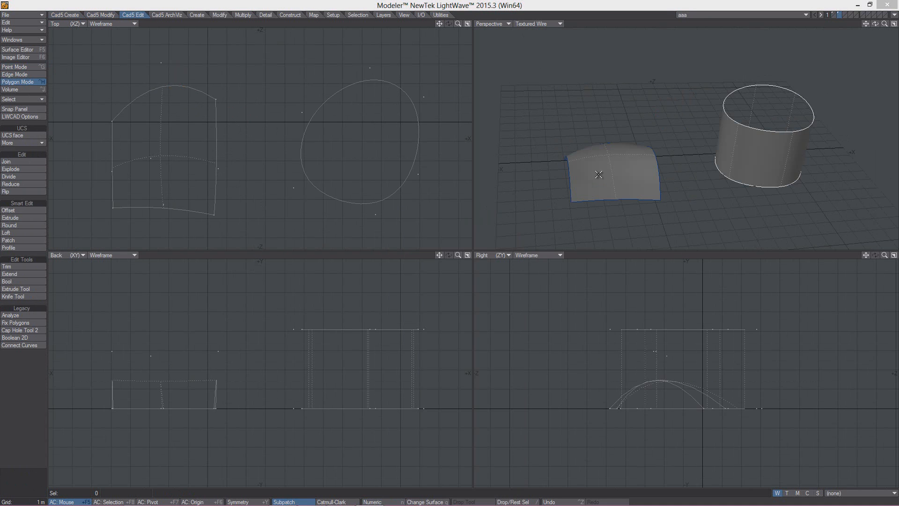
Select and deselect the arched patch and the cylinder surface from several angles to examine their nurbs edges and isolines
click(619, 161)
alt+drag(688, 108, 653, 91)
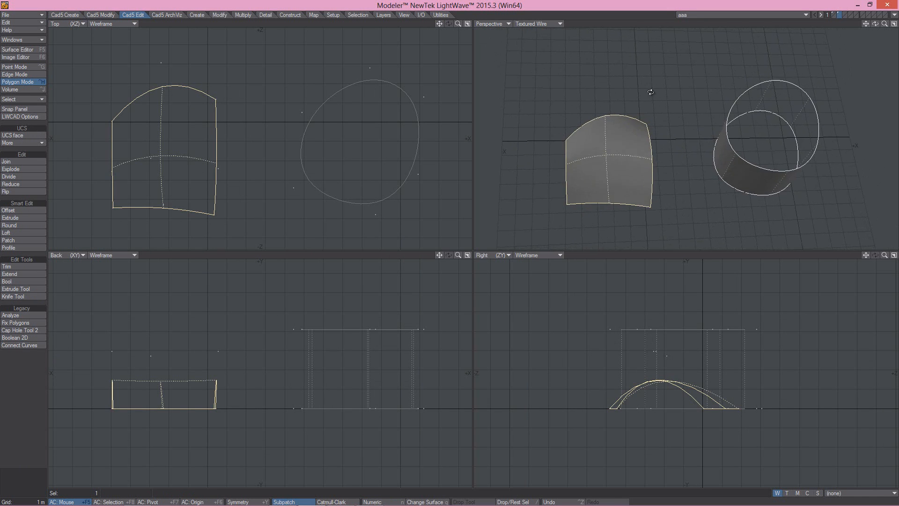
click(619, 177)
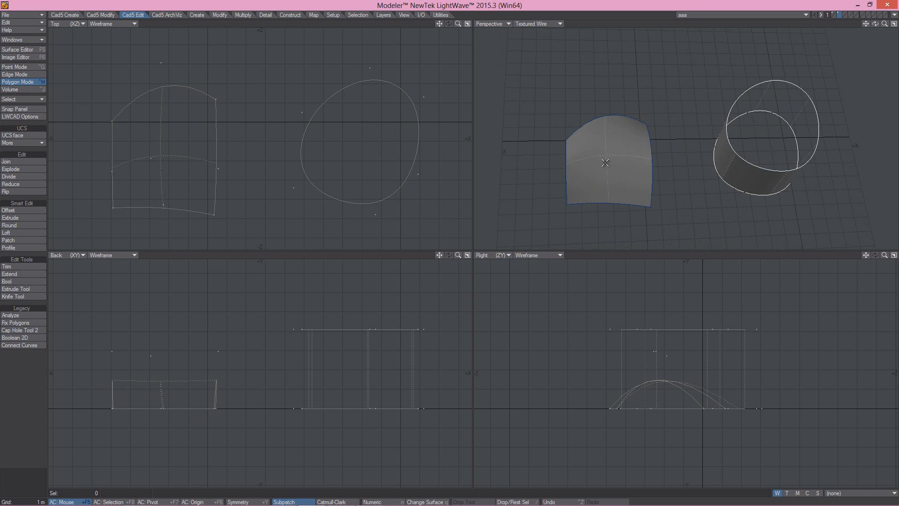
click(609, 166)
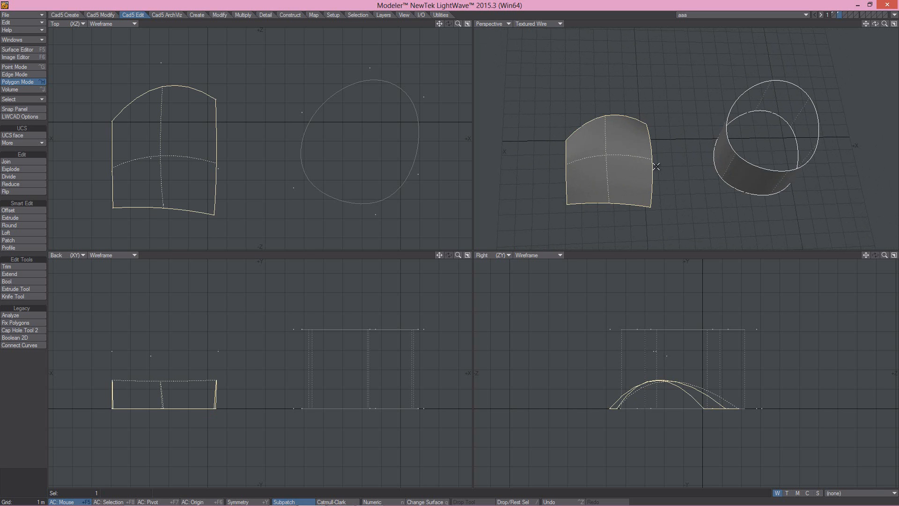
alt+drag(692, 180, 690, 143)
click(608, 168)
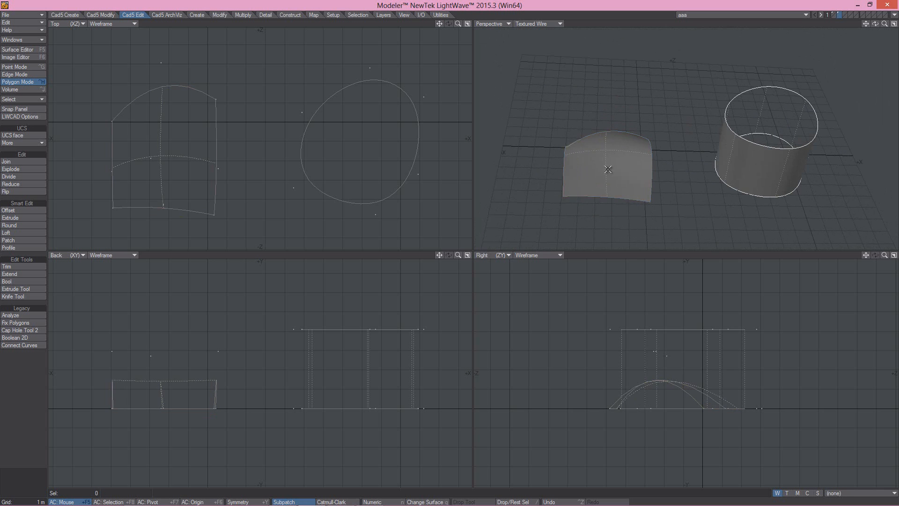
alt+shift+drag(794, 170, 734, 157)
click(723, 167)
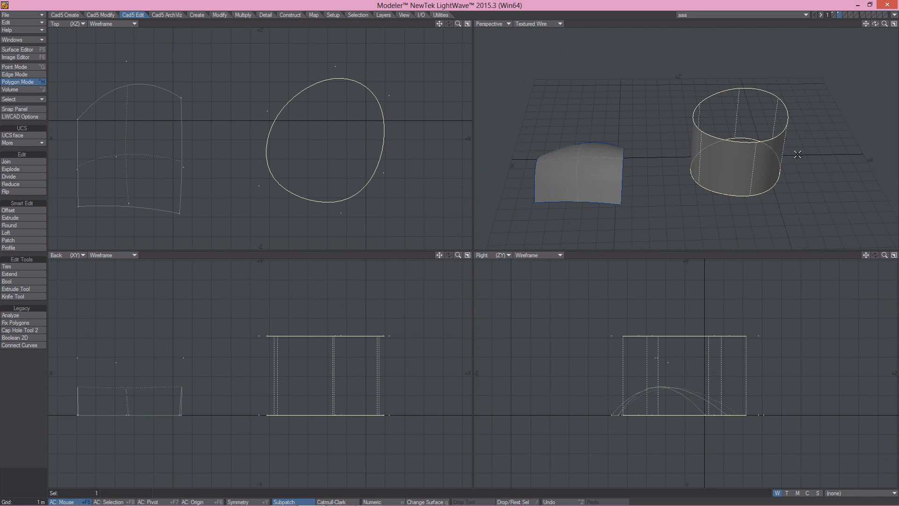
click(726, 164)
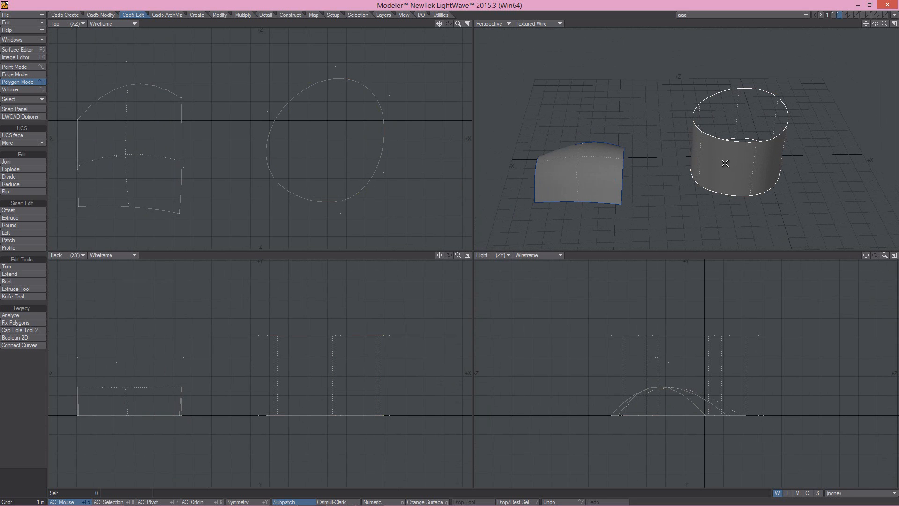
Open the display options and toggle Show Cages off and back on to examine its effect on the nurbs surfaces
key(d)
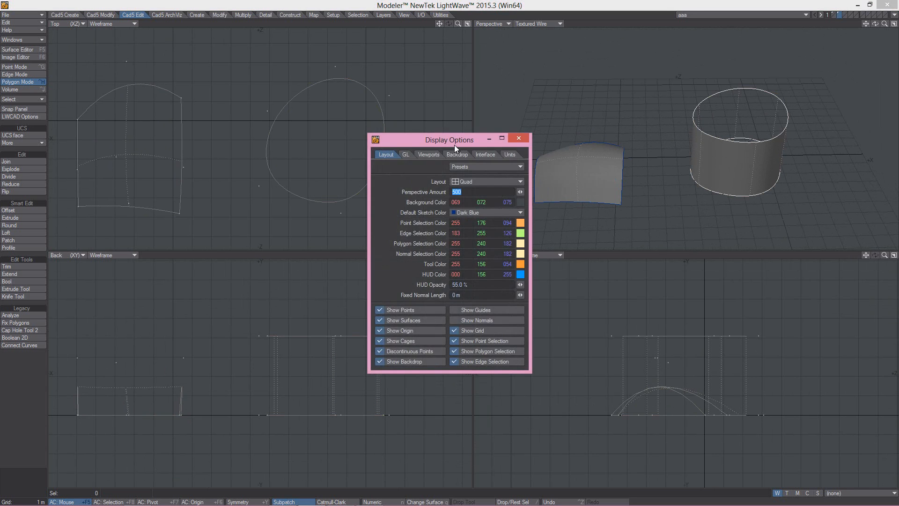
drag(428, 140, 454, 127)
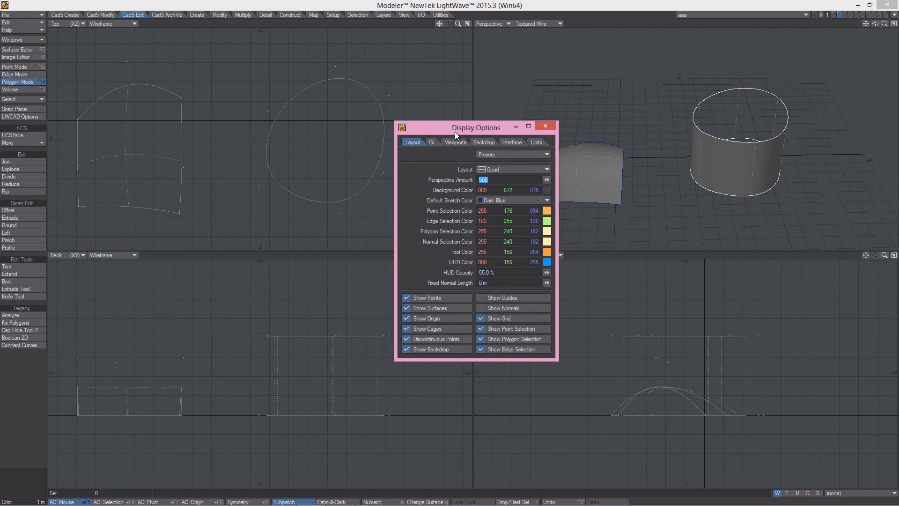
click(405, 328)
click(406, 328)
drag(455, 131, 322, 99)
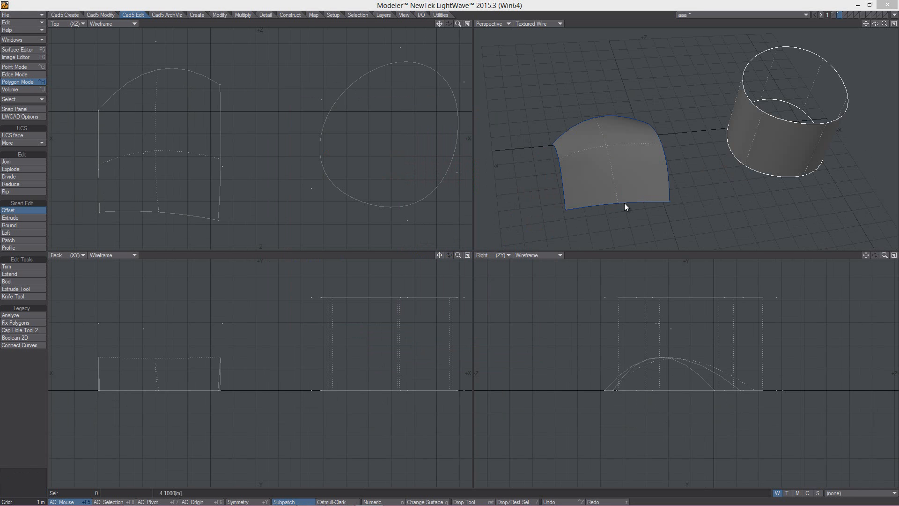
Pick the four boundary edges of the arched patch individually with the Offset tool to examine edge selection
click(627, 204)
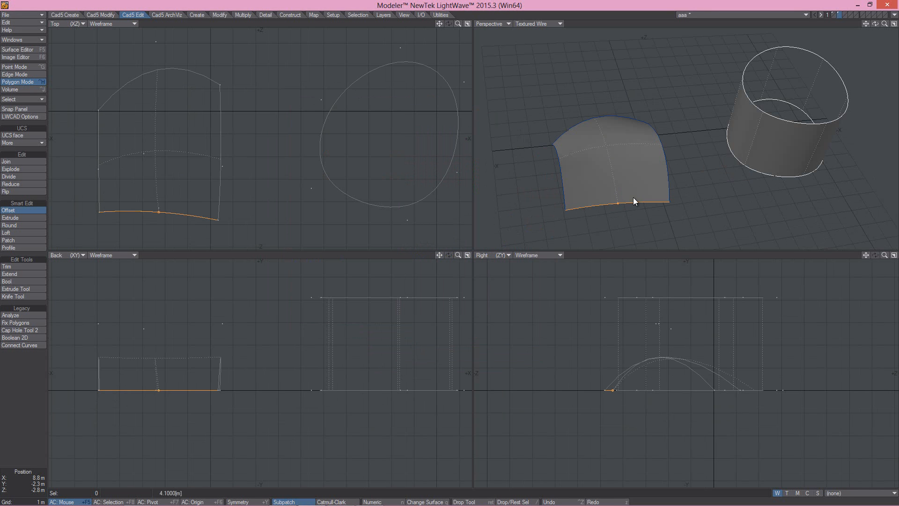
click(665, 167)
click(609, 118)
click(562, 169)
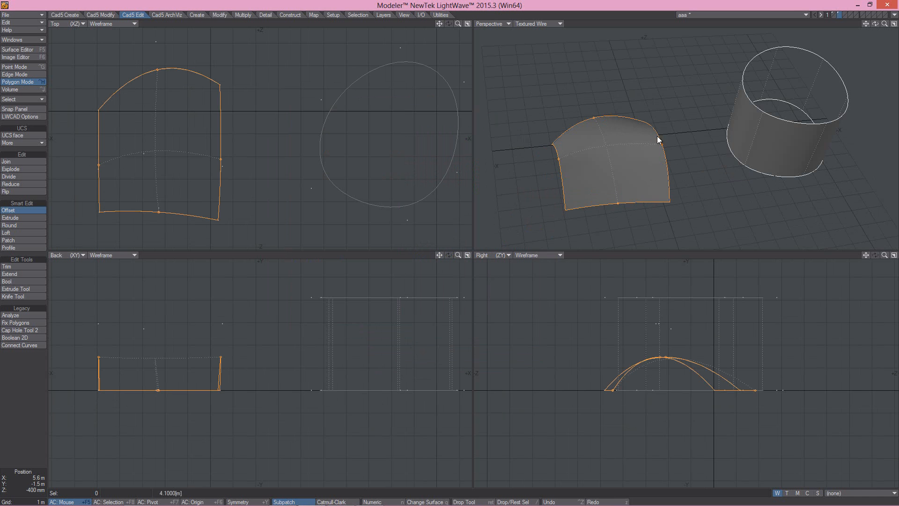
click(775, 139)
alt+drag(770, 148, 715, 187)
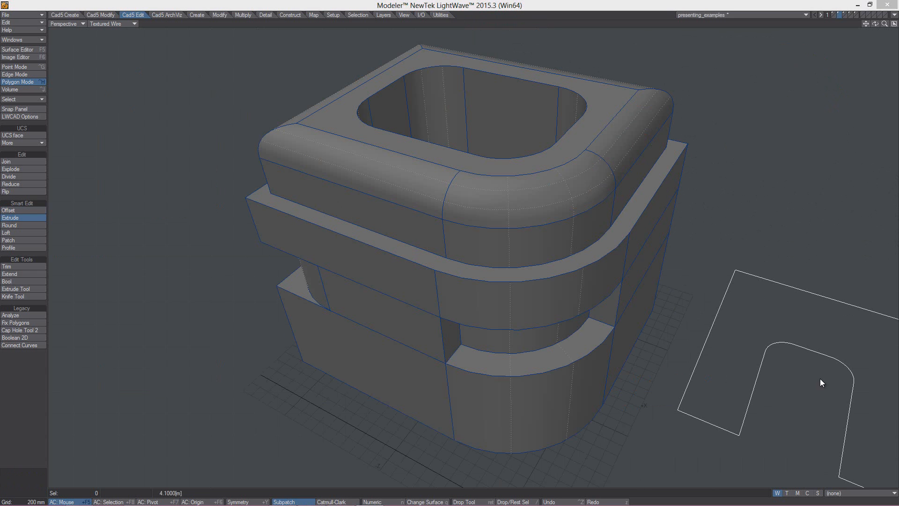
Pick the rounded corner face and the adjacent straight rounded face with the Extrude tool, and clear the picks
click(509, 201)
click(401, 189)
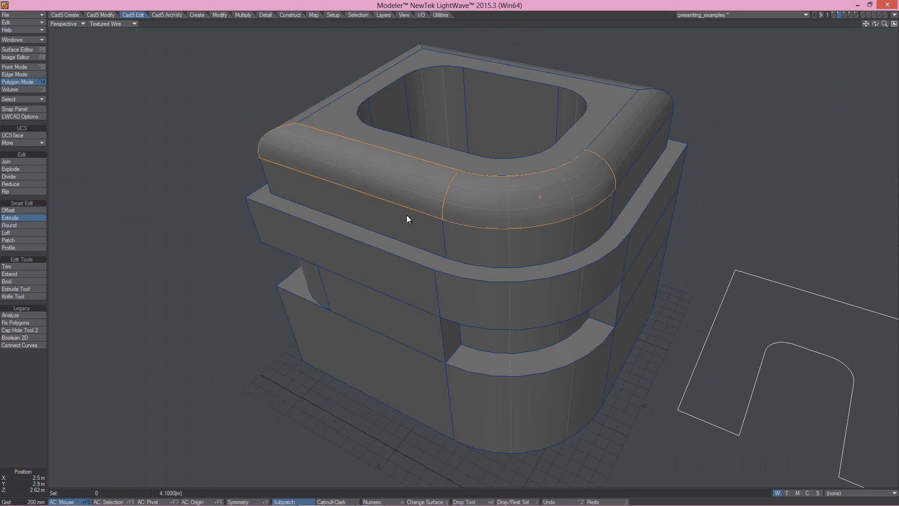
key(/)
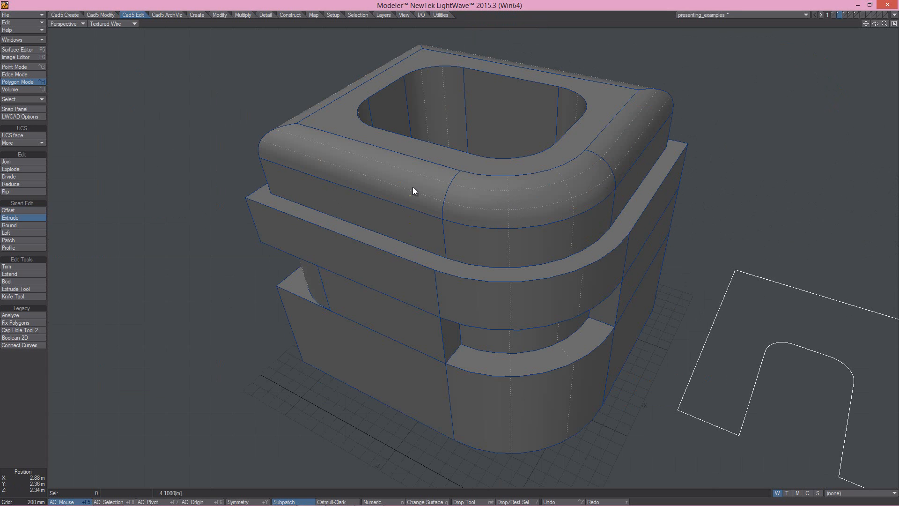
click(473, 164)
key(/)
Pick the curved edge between the rounded corner and the wall below it with the Offset tool and examine it closely
click(18, 209)
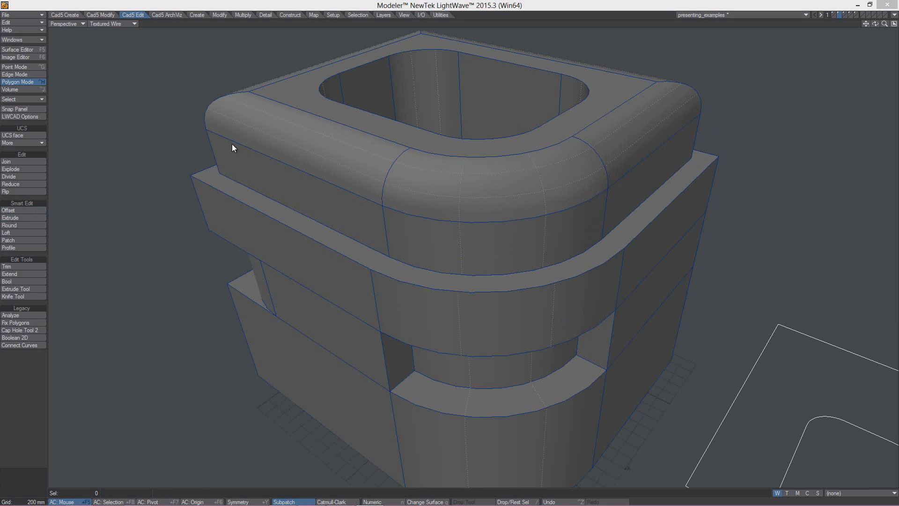
click(21, 210)
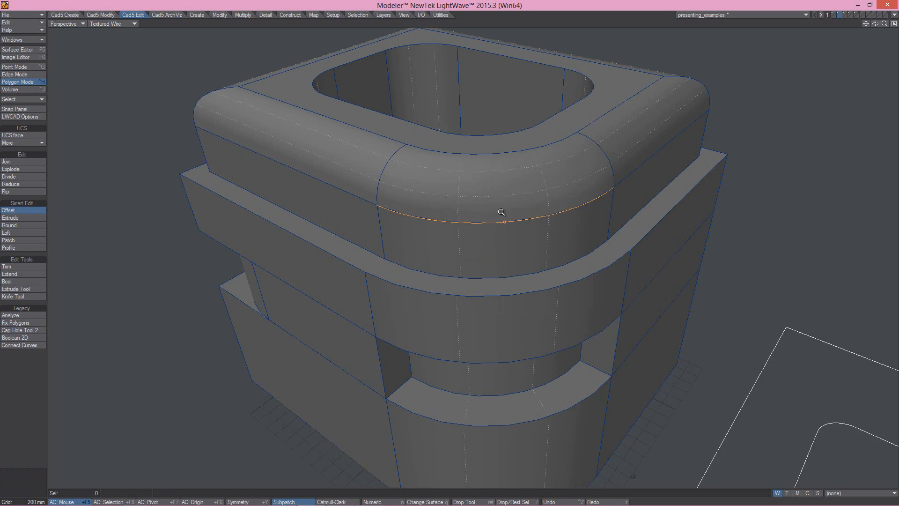
scroll(493, 235, up, 5)
scroll(476, 232, up, 1)
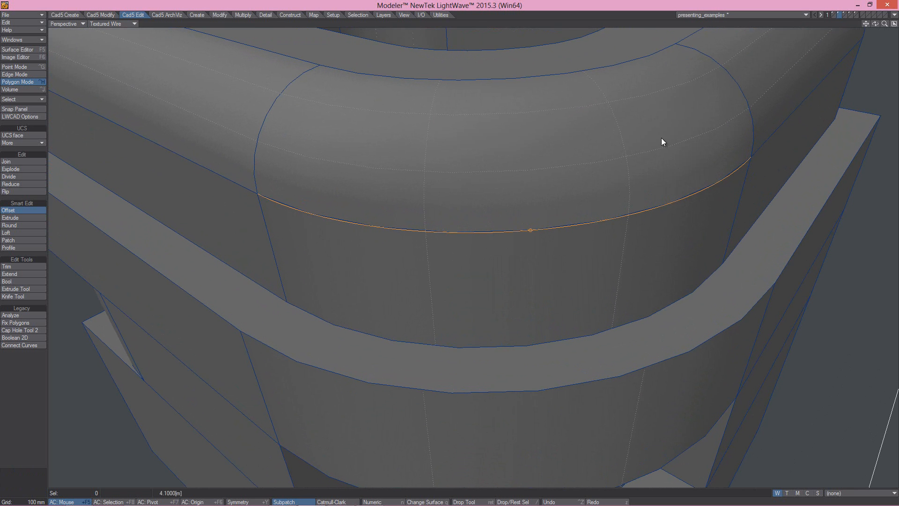
Pick the rounded corner face and curved wall below it with Extrude, and compare by selecting and deselecting both as polygons
click(10, 219)
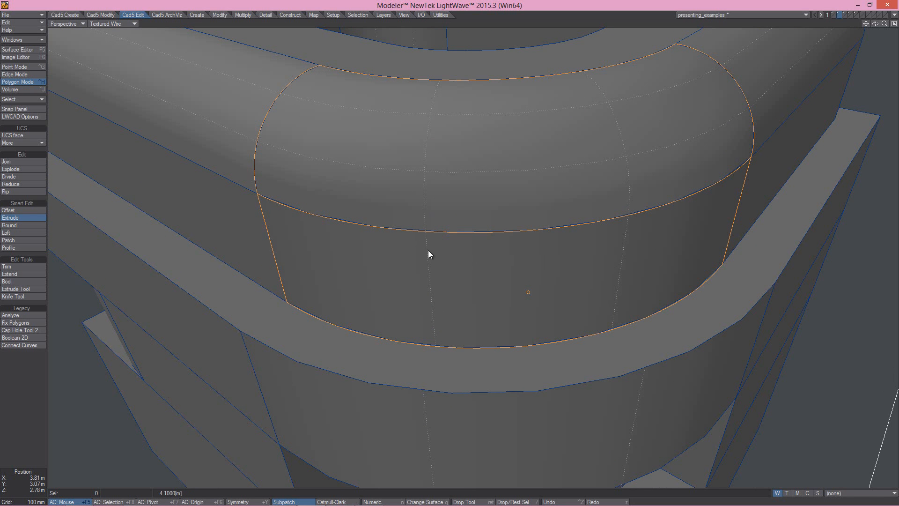
key(Return)
click(523, 155)
click(530, 256)
ctrl+alt+drag(616, 229, 570, 214)
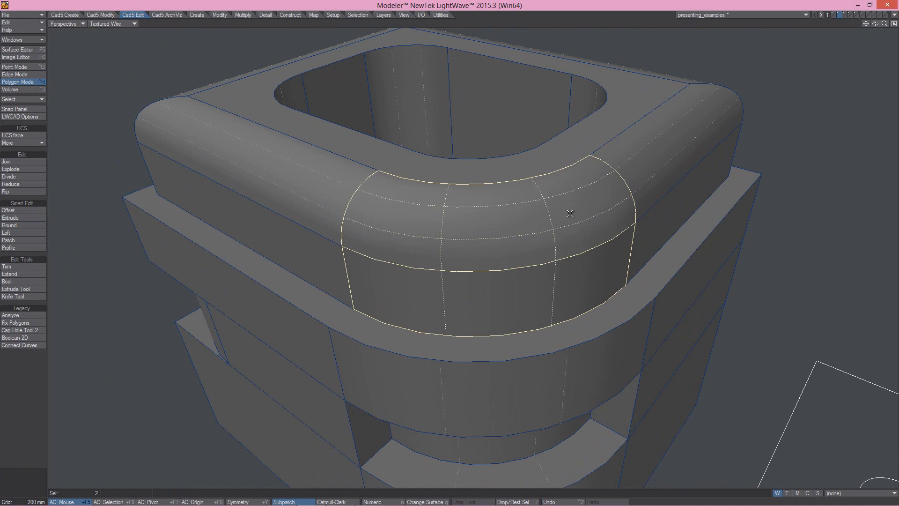
alt+drag(556, 259, 564, 238)
drag(416, 203, 420, 246)
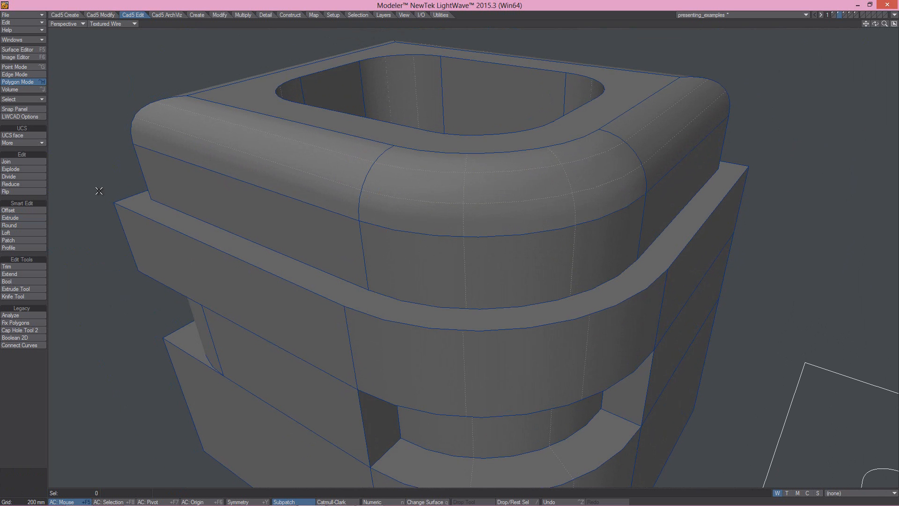
Offset the vertical edge where the straight wall meets the curved corner wall by about 580 mm, splitting the corner surfaces
click(25, 211)
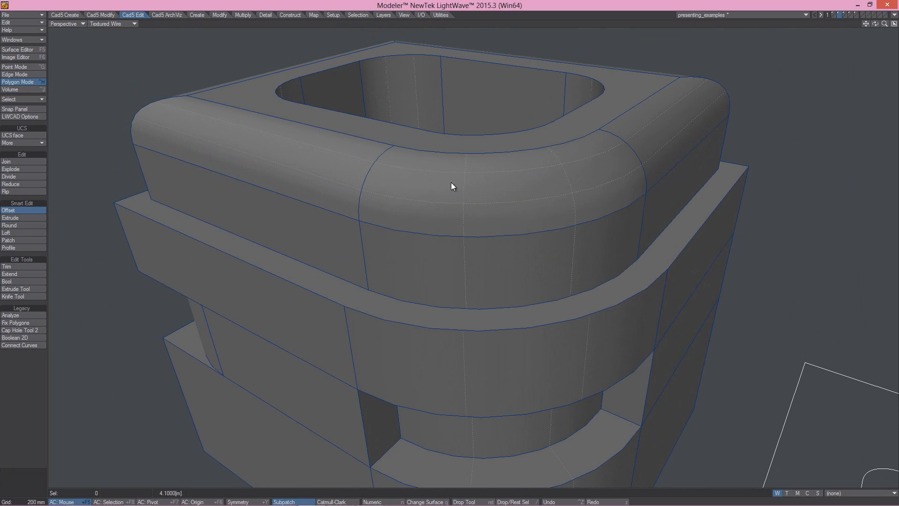
alt+drag(363, 276, 452, 248)
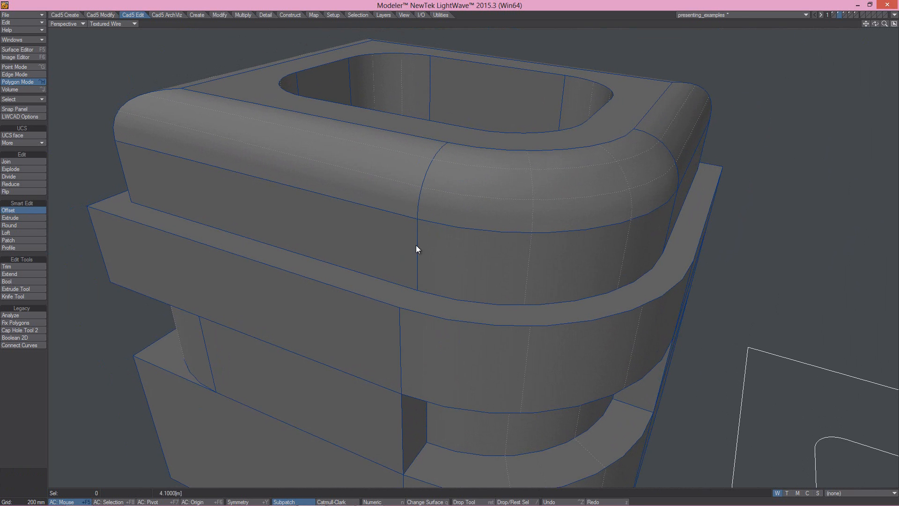
click(421, 259)
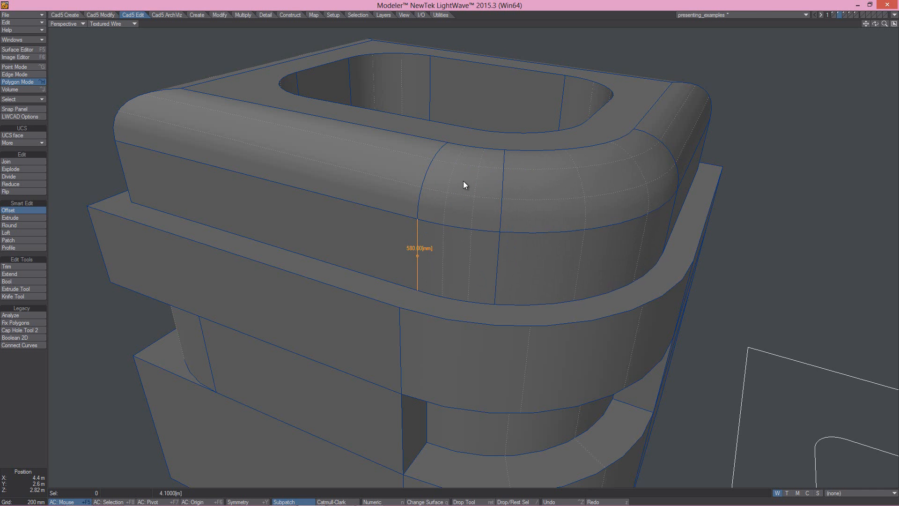
alt+drag(464, 180, 494, 261)
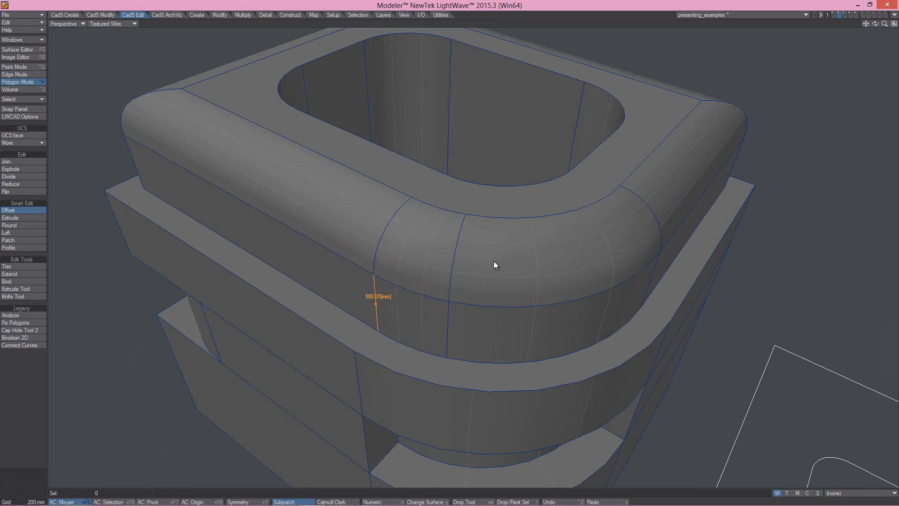
key(space)
Select and deselect the narrow rounded strip split off the corner to examine it as a separate surface
click(411, 257)
click(409, 253)
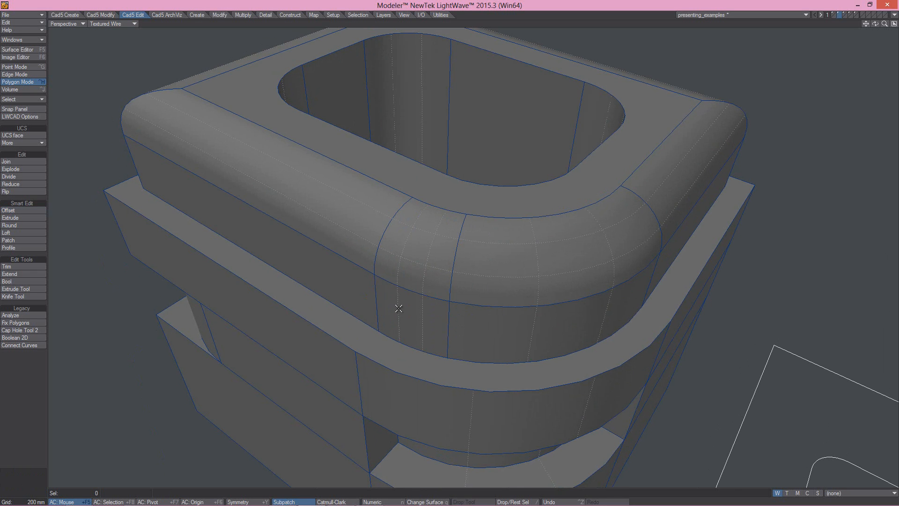
click(401, 253)
alt+drag(401, 253, 386, 205)
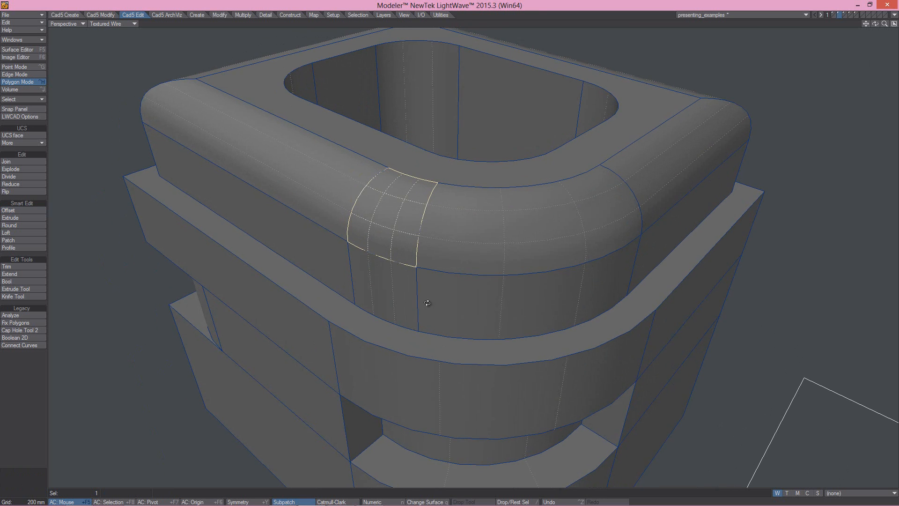
click(377, 217)
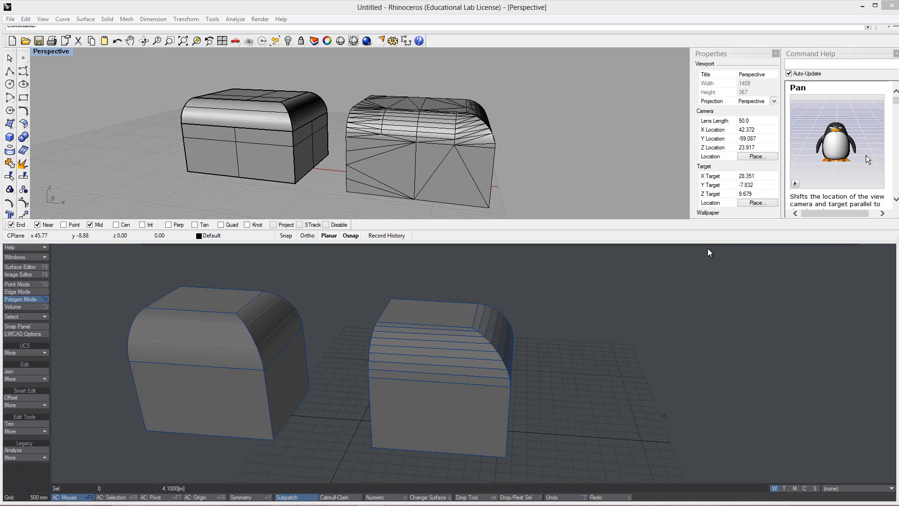
Switch to Rhinoceros to select the polysurface and mesh boxes, and pick the corresponding nurbs and polygon boxes in LightWave Modeler for comparison
click(287, 8)
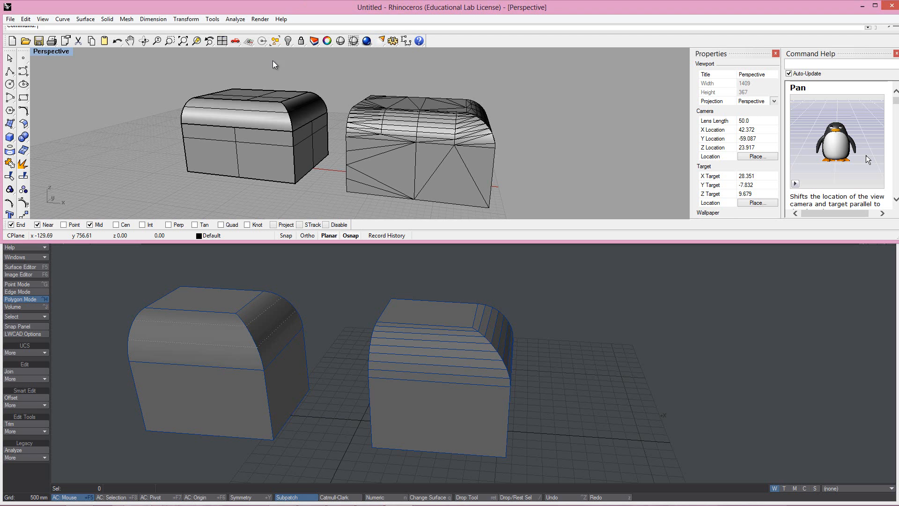
click(229, 115)
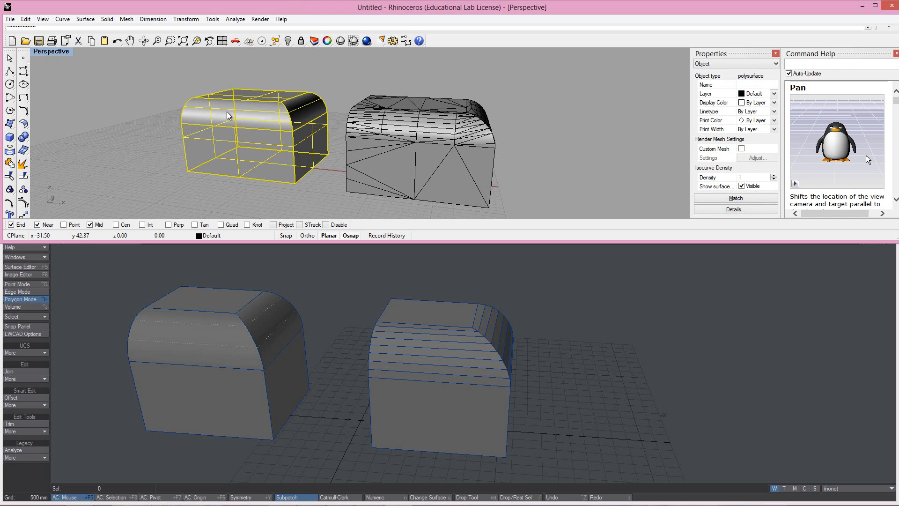
click(430, 128)
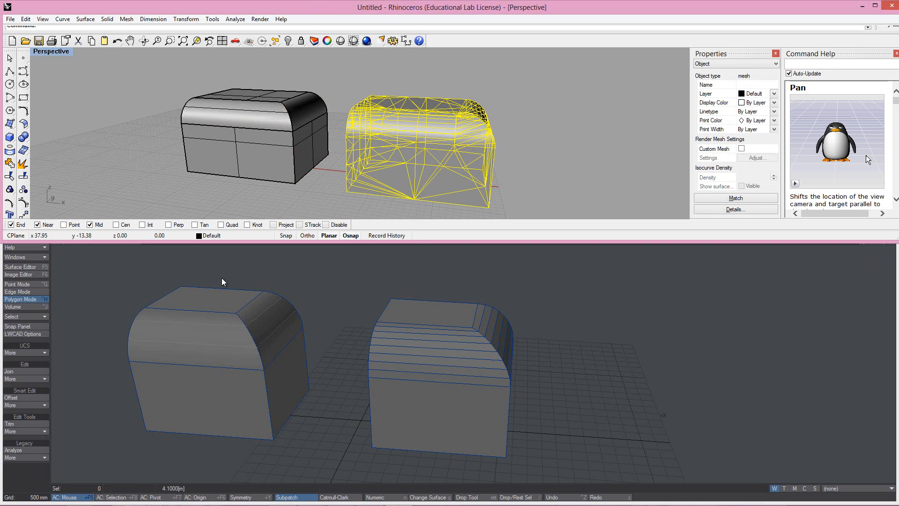
click(196, 333)
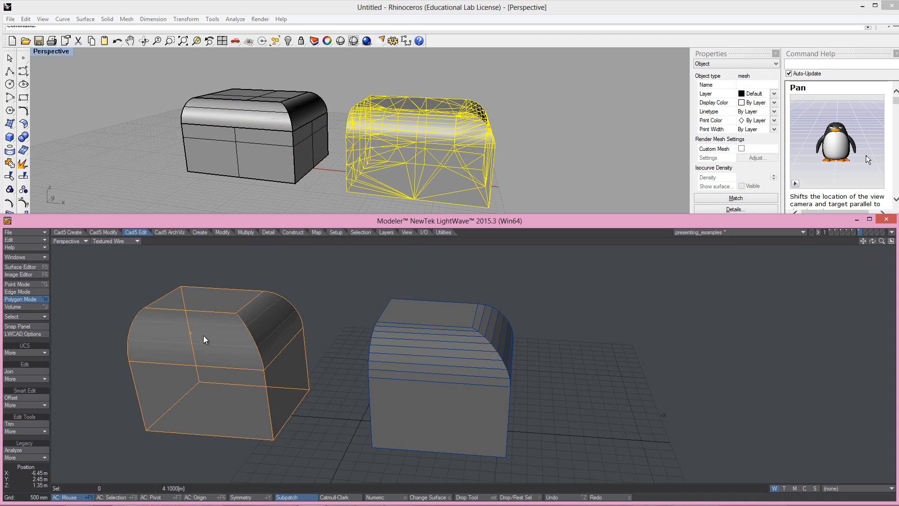
click(443, 409)
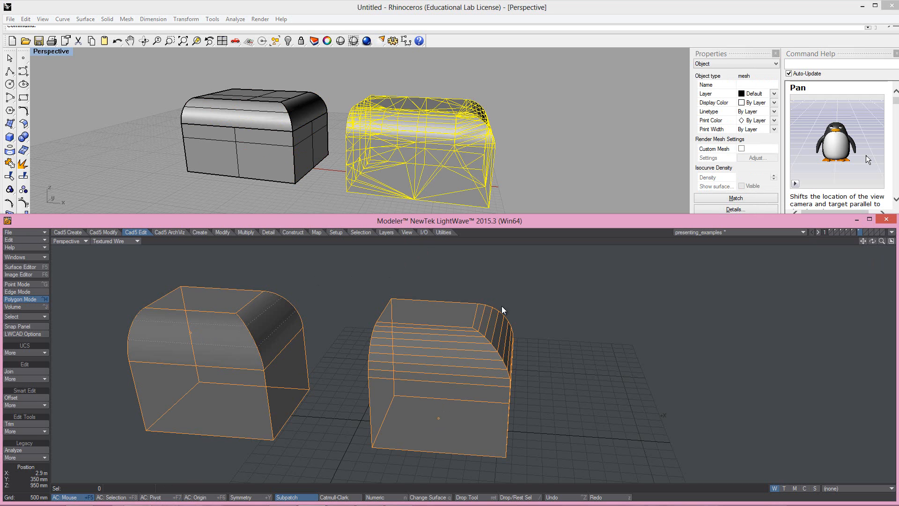